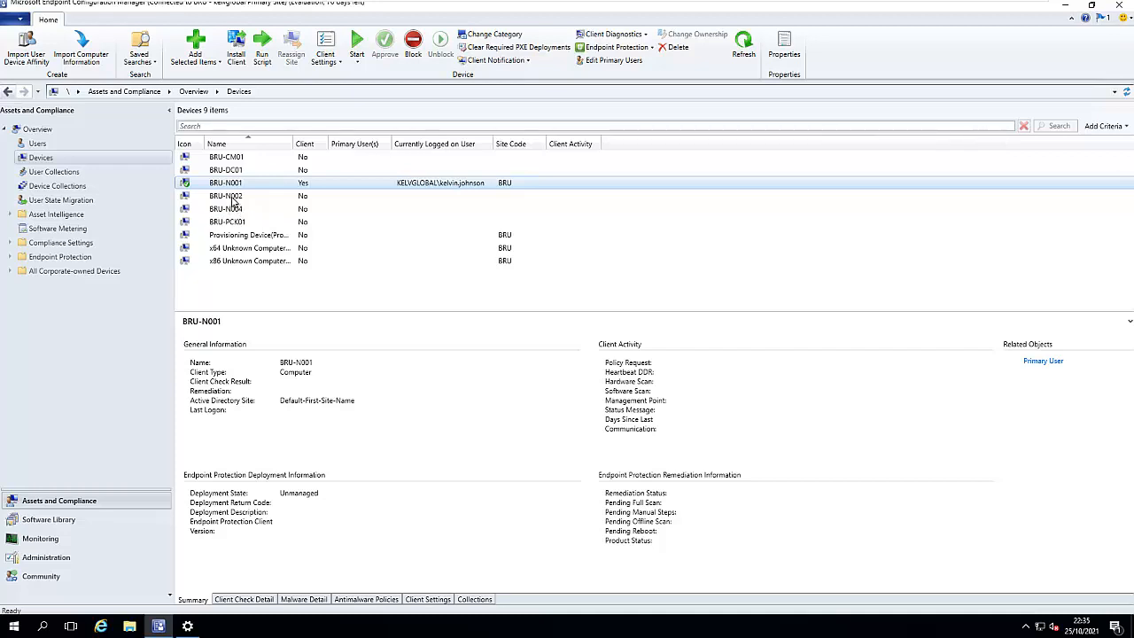
Start the Configuration Manager client installation wizard for the device BRU-N002
left_click(235, 197)
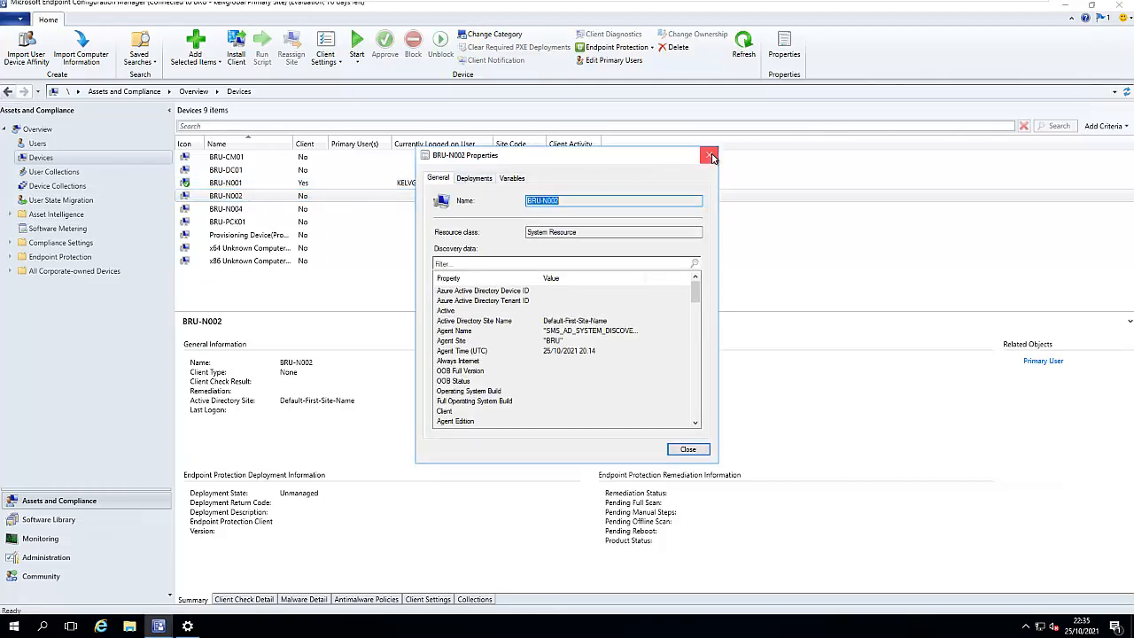
left_click(709, 157)
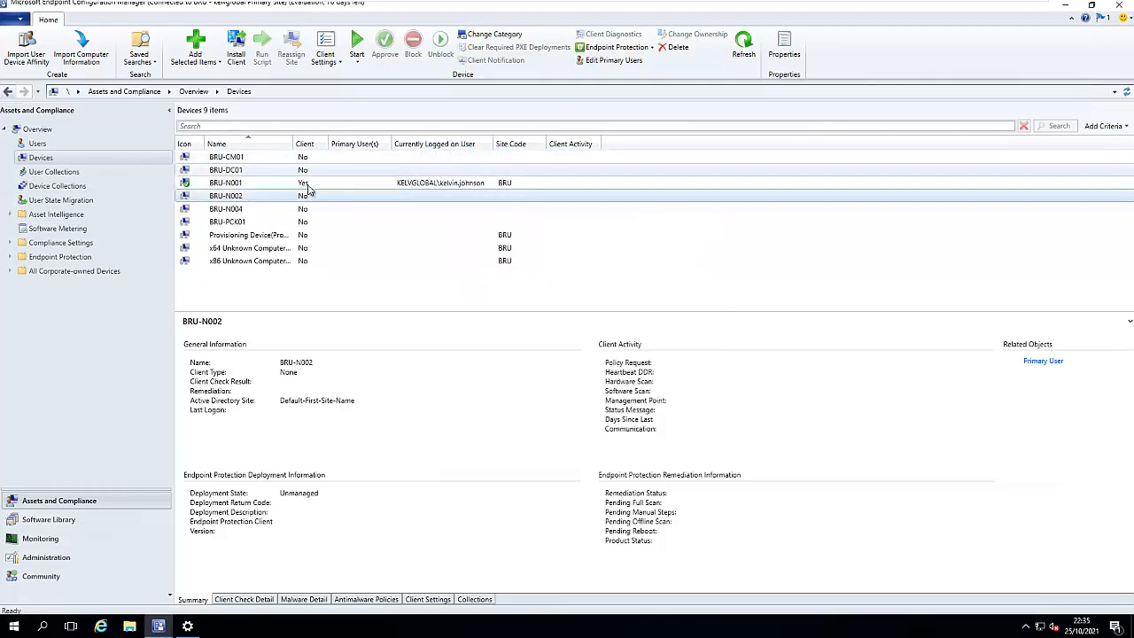
right_click(231, 201)
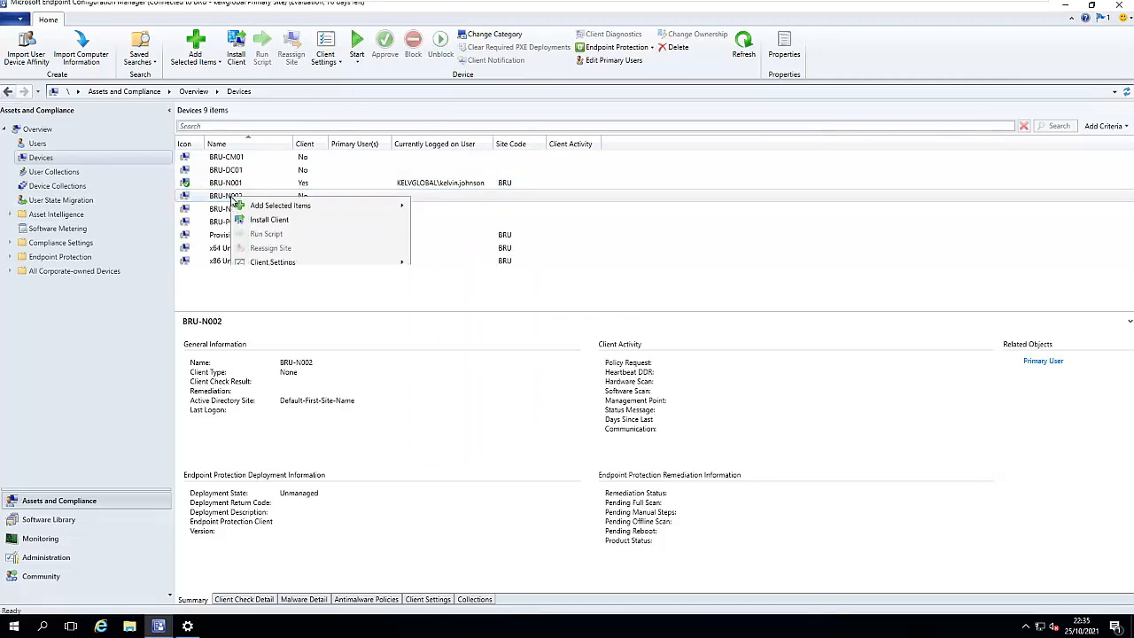
left_click(273, 220)
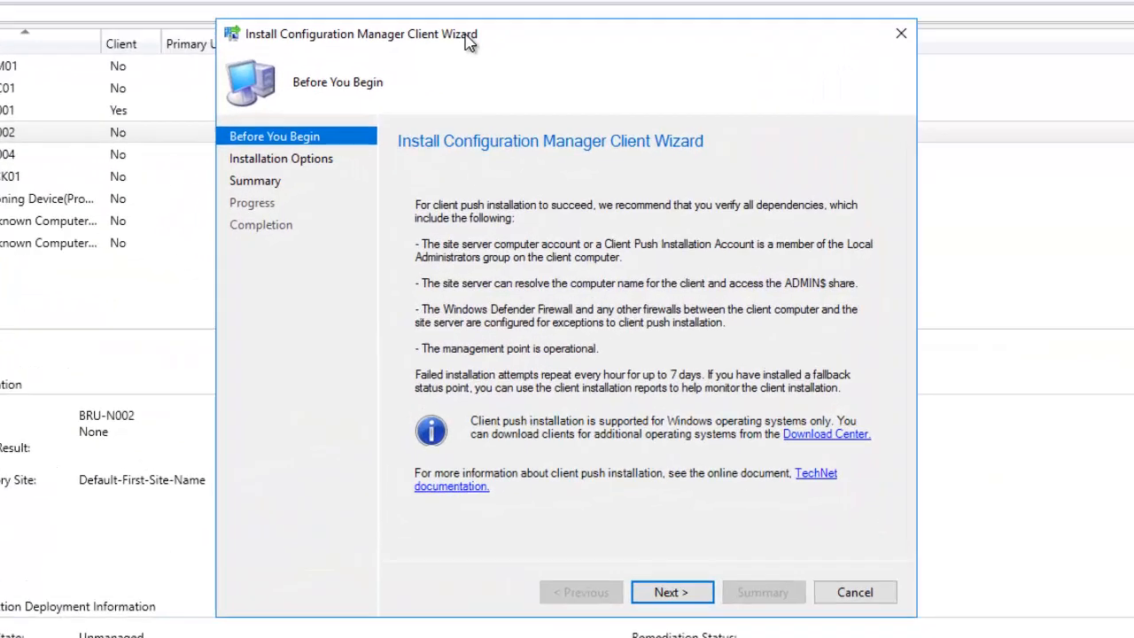
left_click_drag(470, 43, 467, 28)
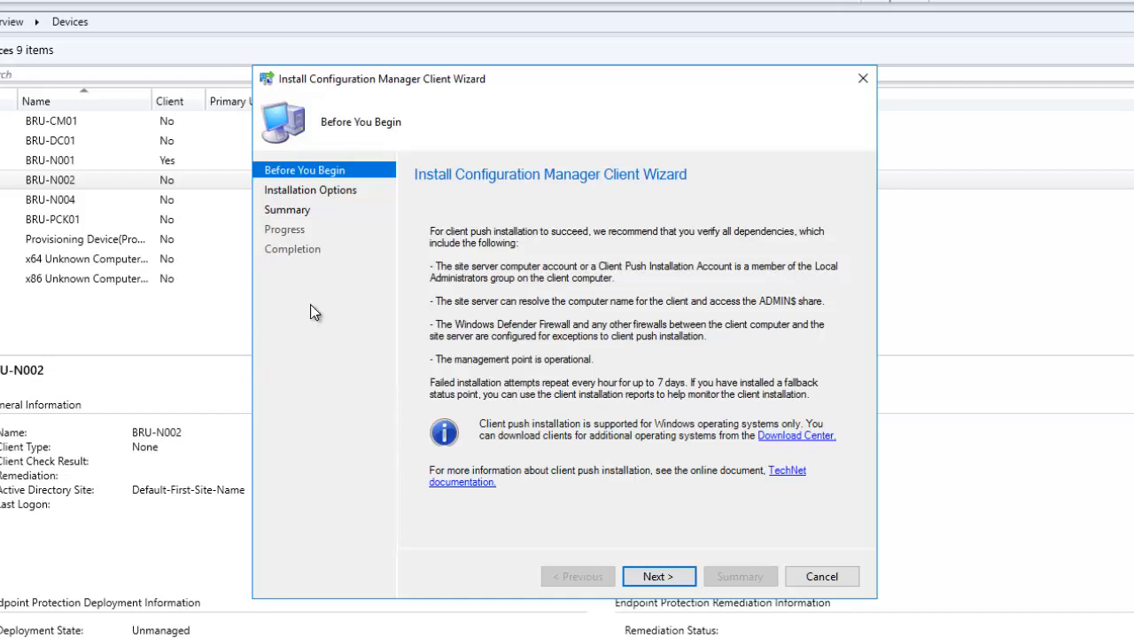
Install the client software from the specified site BRU-kelvglobal Primary Site and complete the client installation wizard
left_click(655, 575)
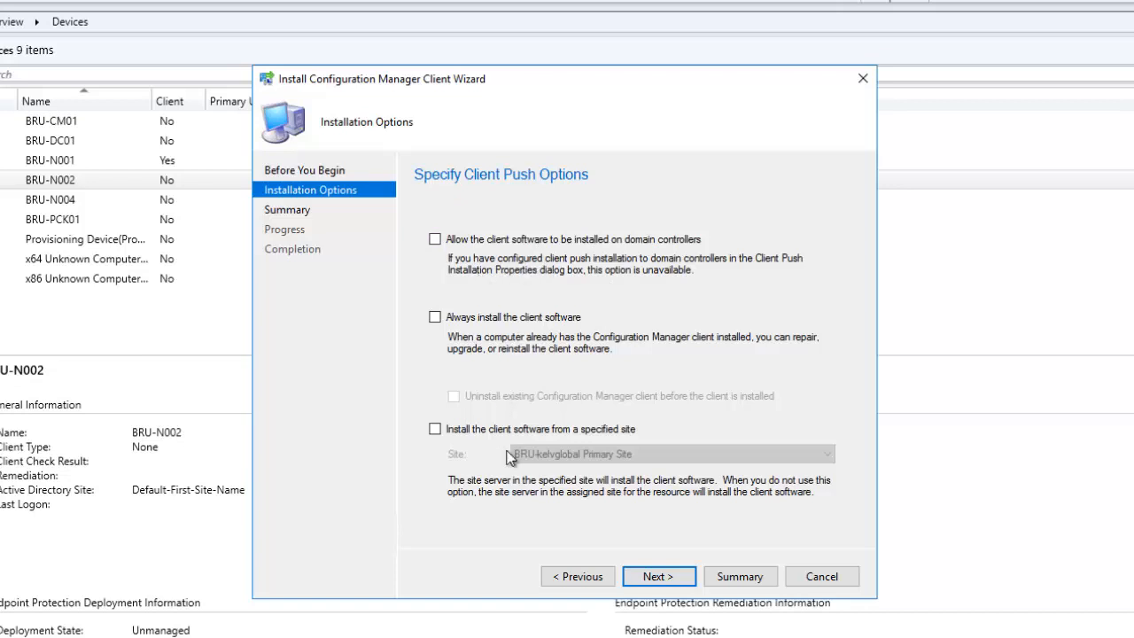
left_click(474, 431)
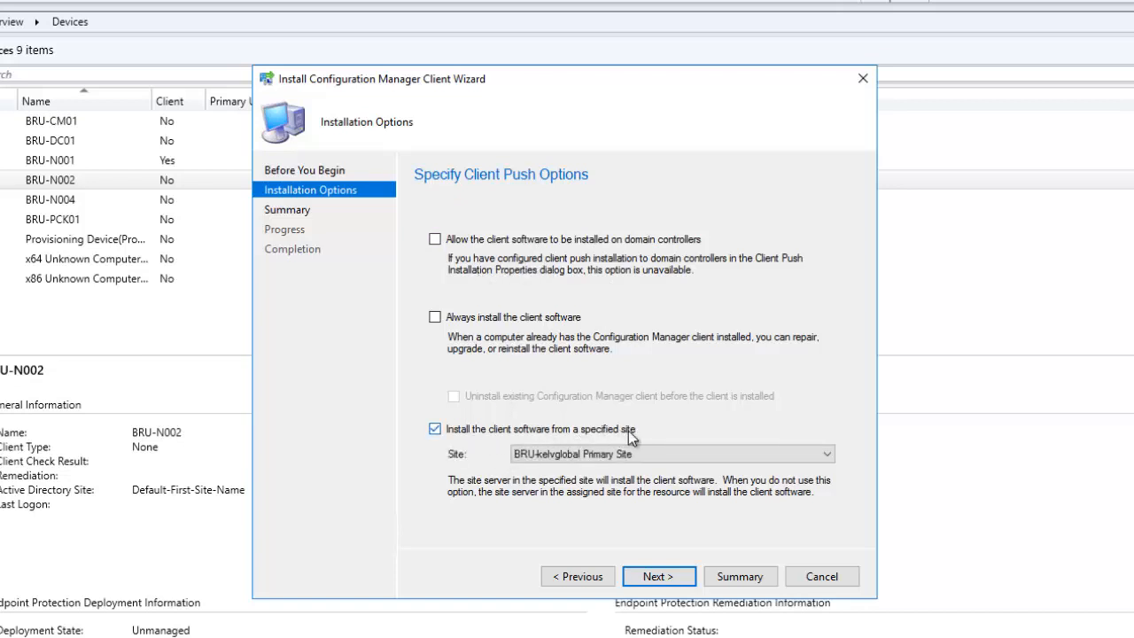
left_click(587, 455)
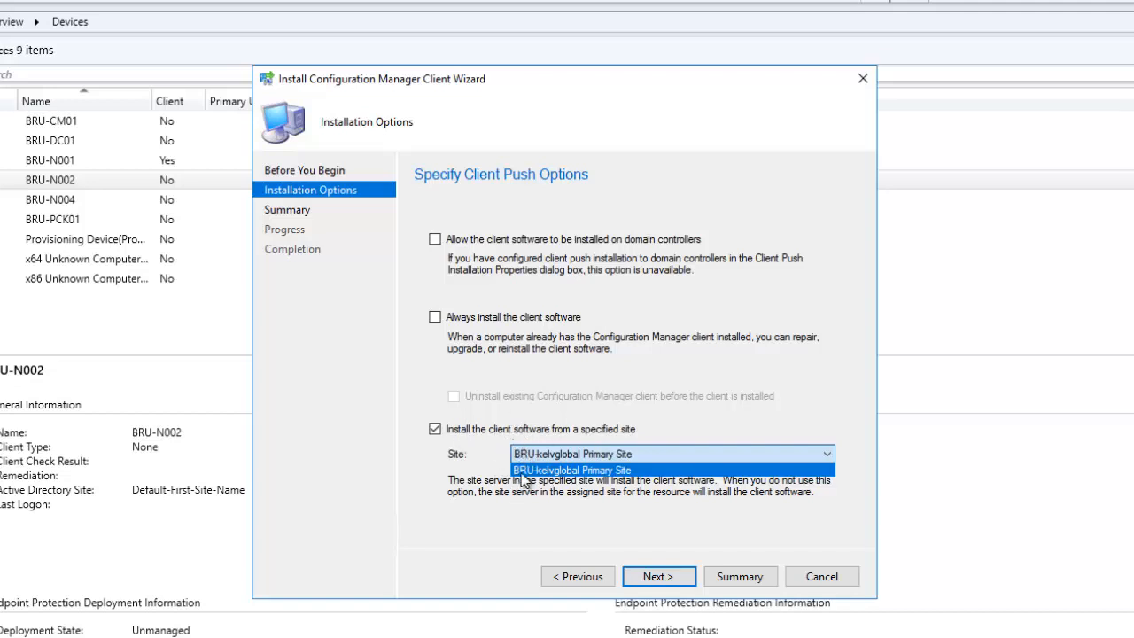
left_click(697, 421)
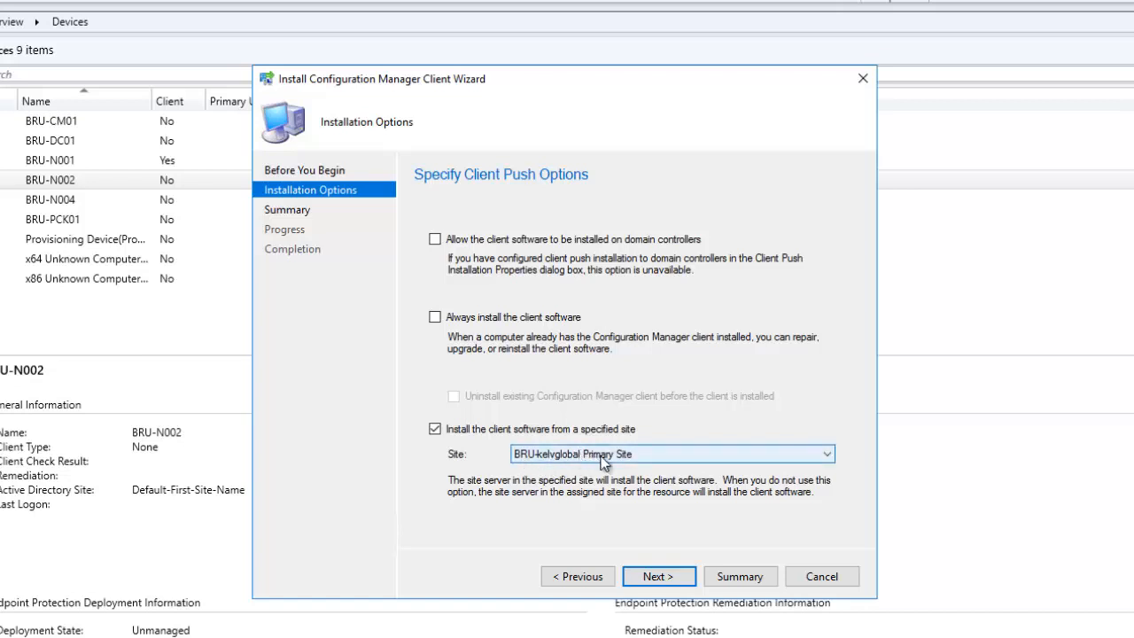
left_click(656, 575)
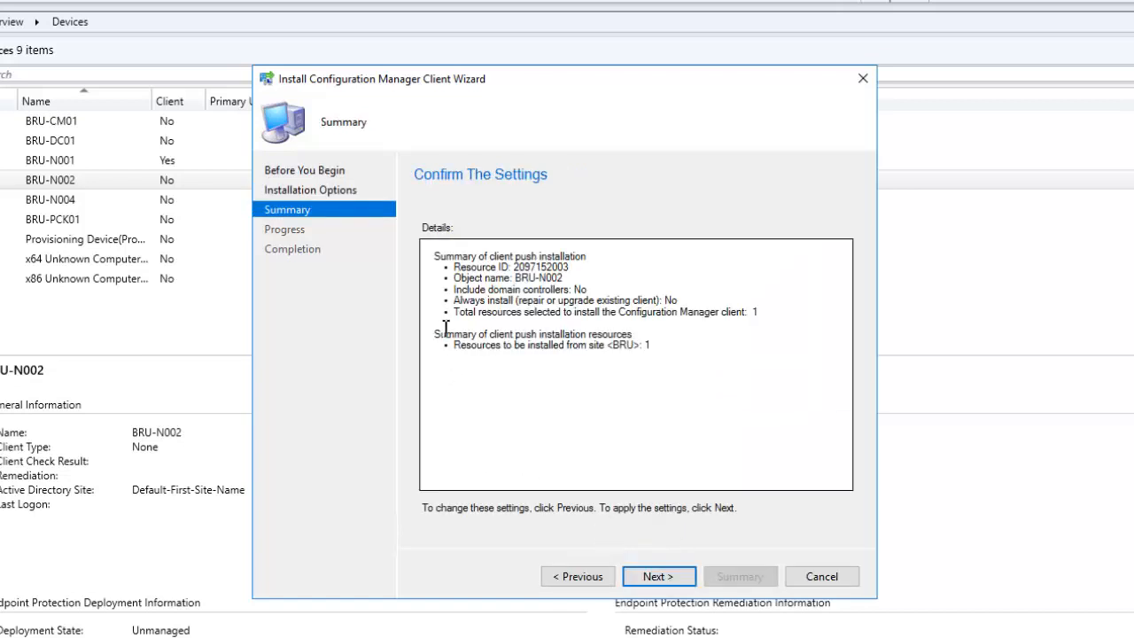
left_click(660, 576)
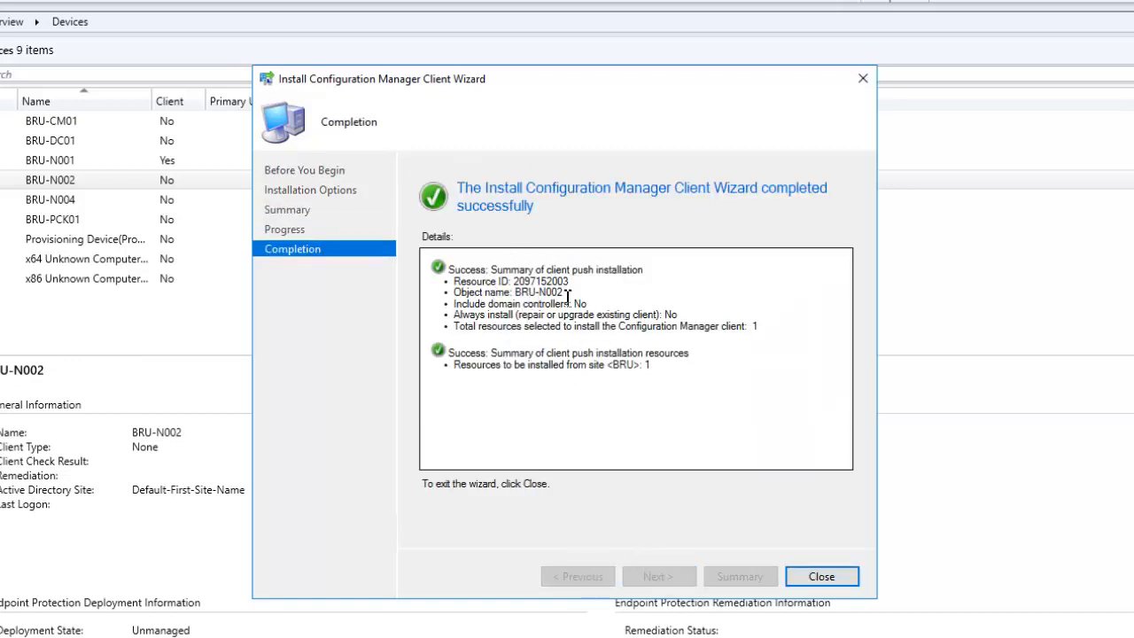
left_click(810, 572)
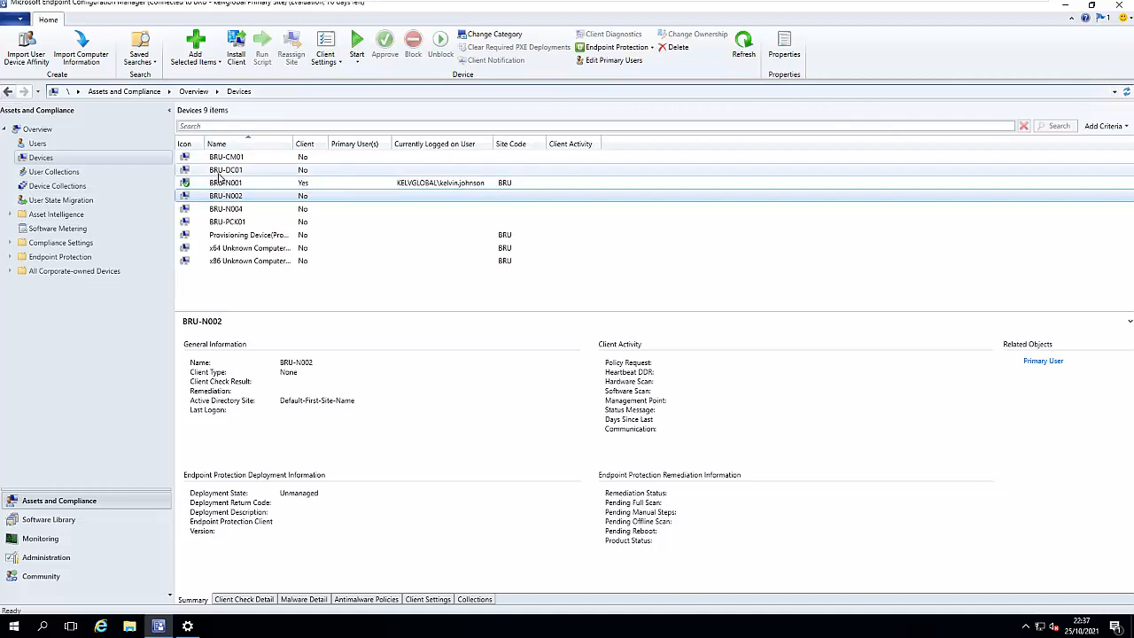
Open the Client Push Installation properties for the BRU - kelvglobal Primary Site in the Administration workspace
left_click(231, 211)
left_click(226, 224)
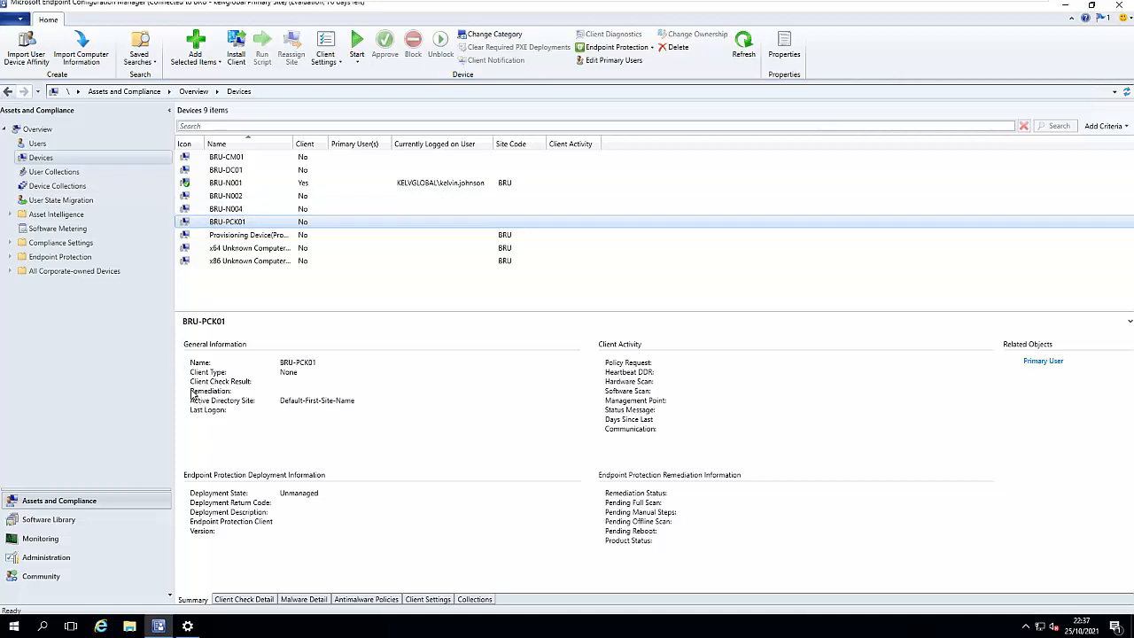
left_click(49, 558)
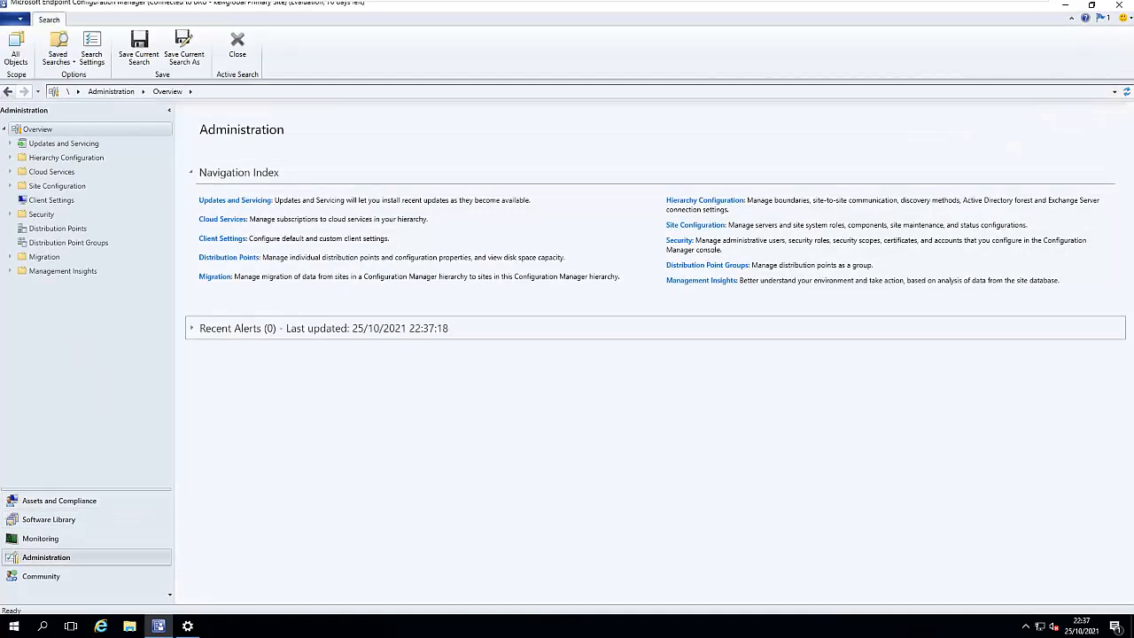
left_click(12, 187)
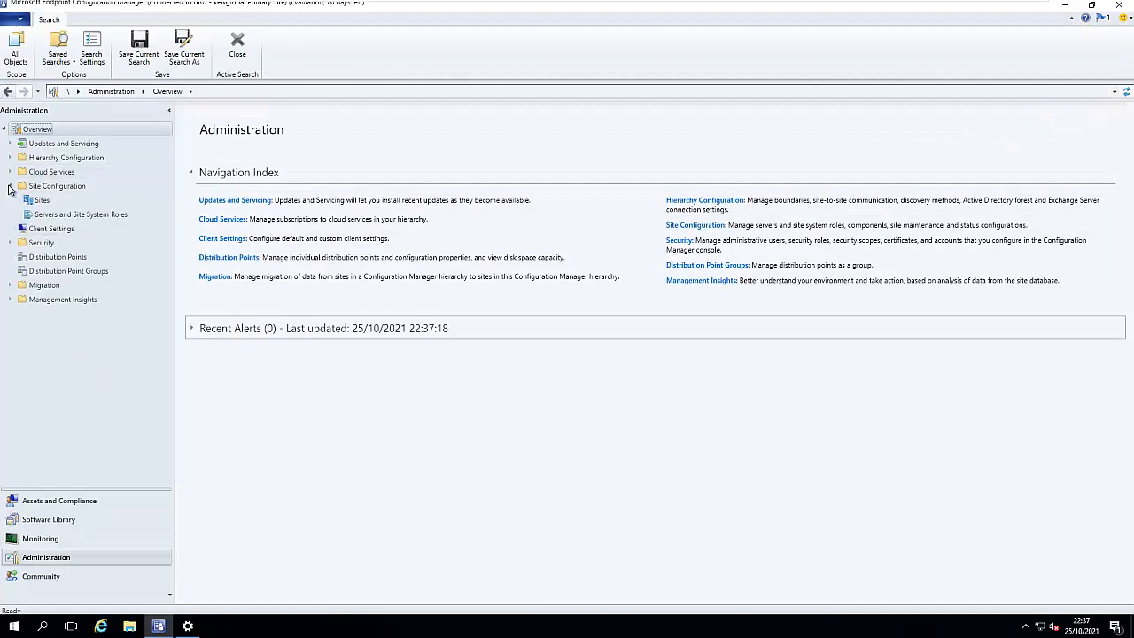
left_click(41, 199)
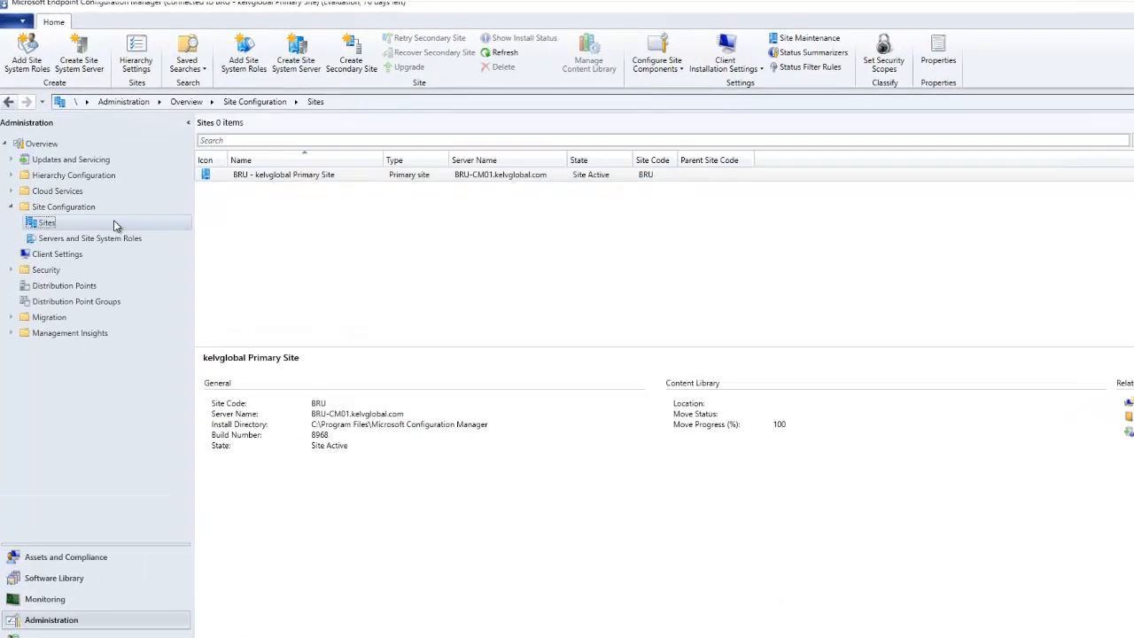
left_click(306, 201)
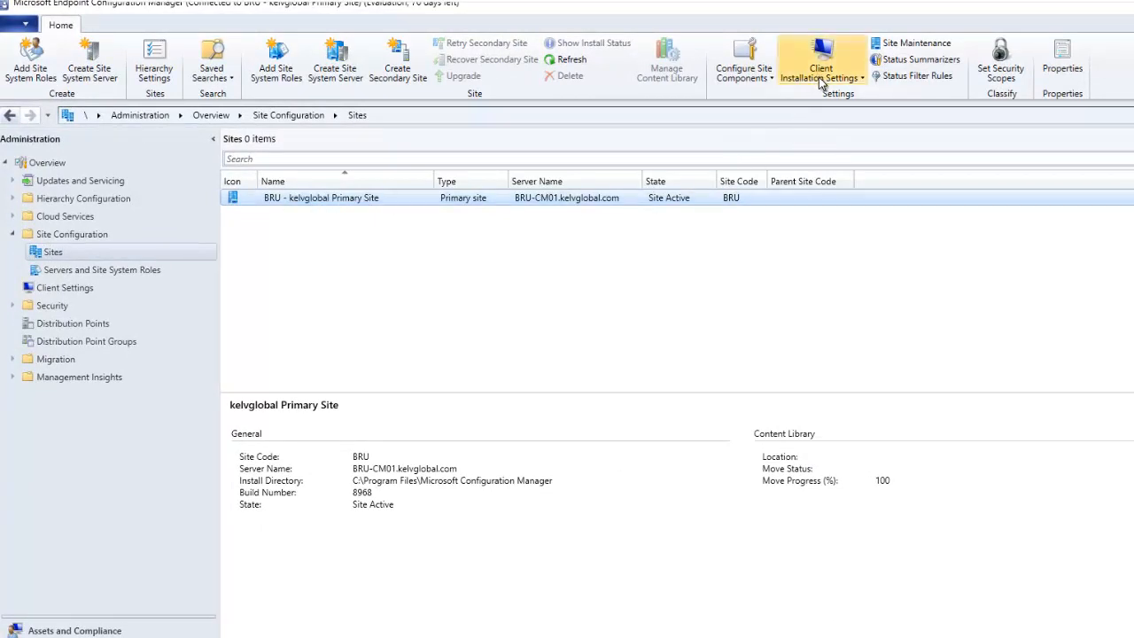
left_click(846, 82)
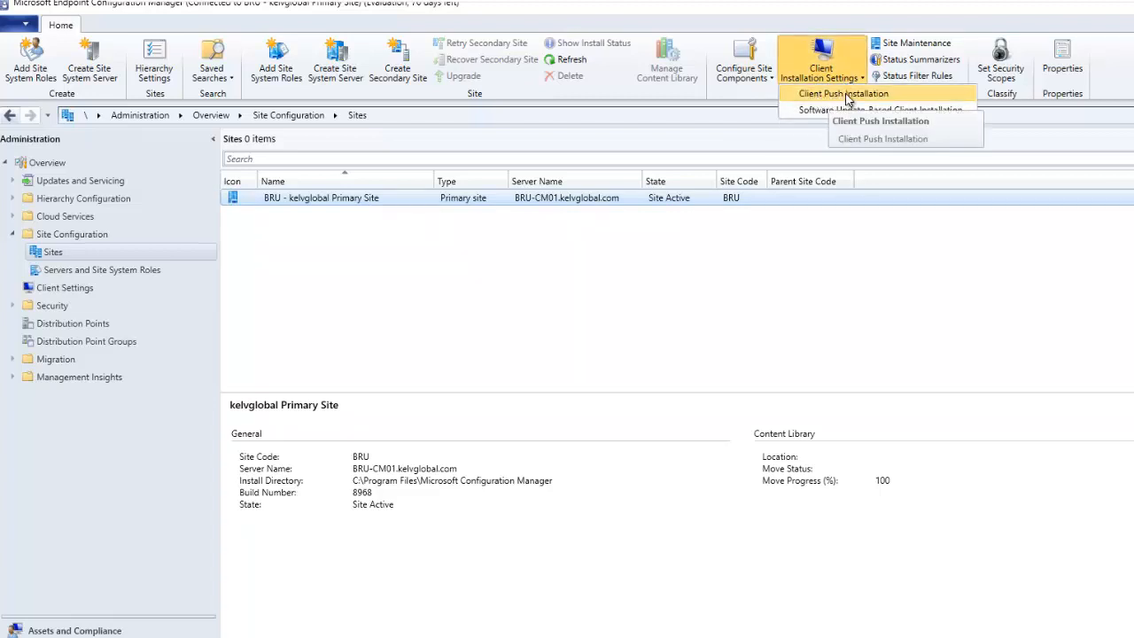
left_click(837, 94)
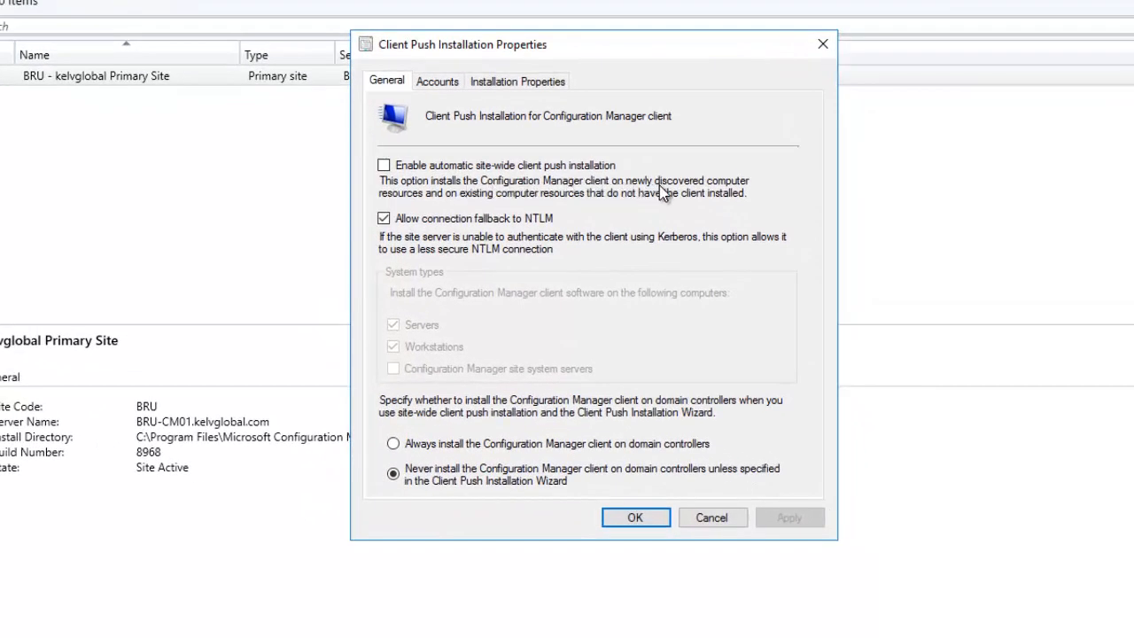
Enable automatic site-wide client push installation, and never install the client on domain controllers unless specified in the wizard
left_click(384, 165)
left_click(386, 169)
left_click(387, 168)
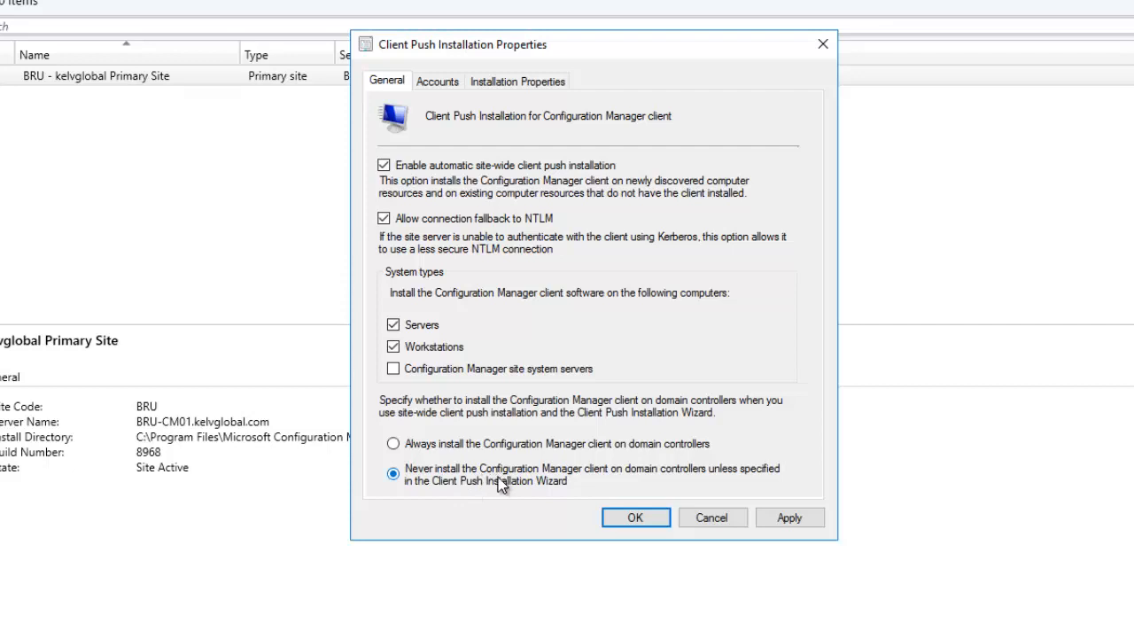
left_click(440, 445)
left_click(453, 479)
Add a new client push installation account and choose the domain user sccm.admin for it
left_click(443, 83)
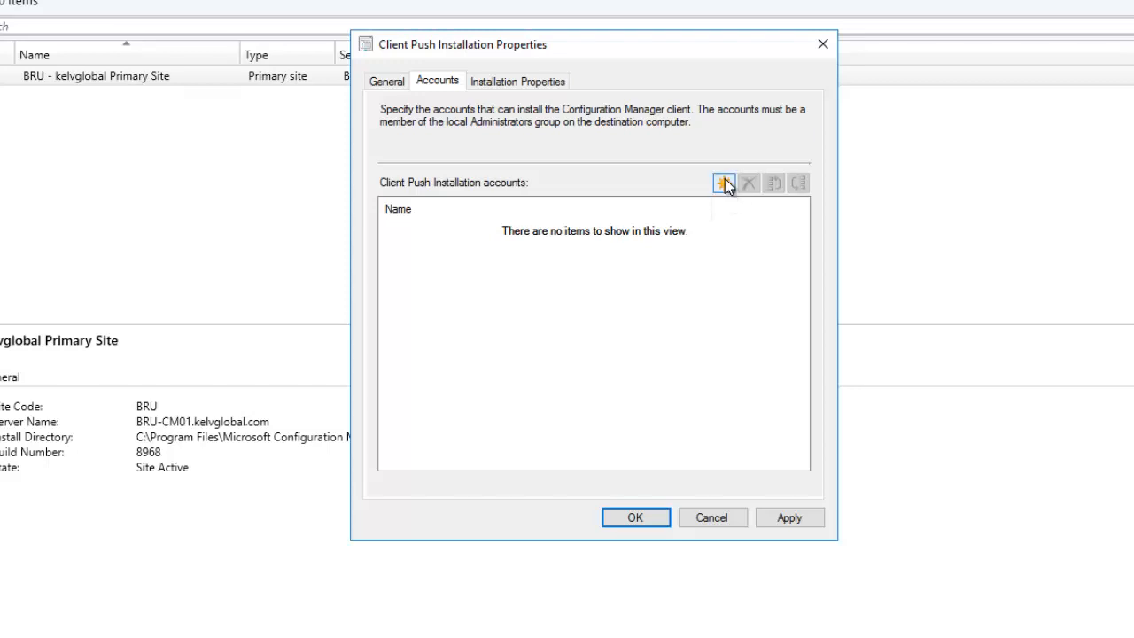
left_click(725, 184)
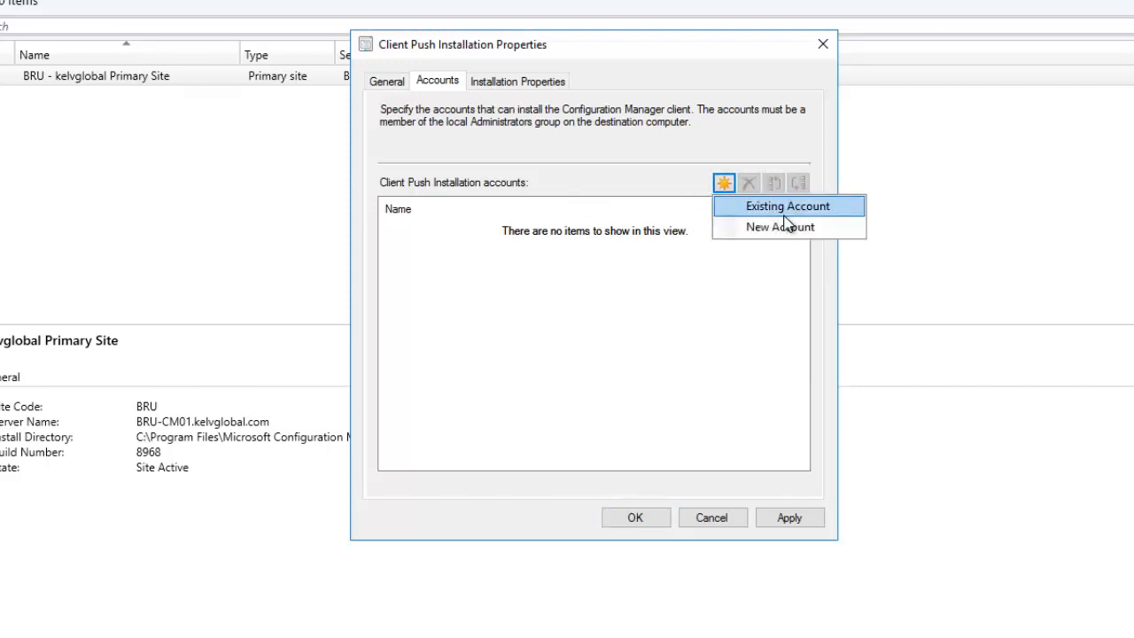
left_click(779, 228)
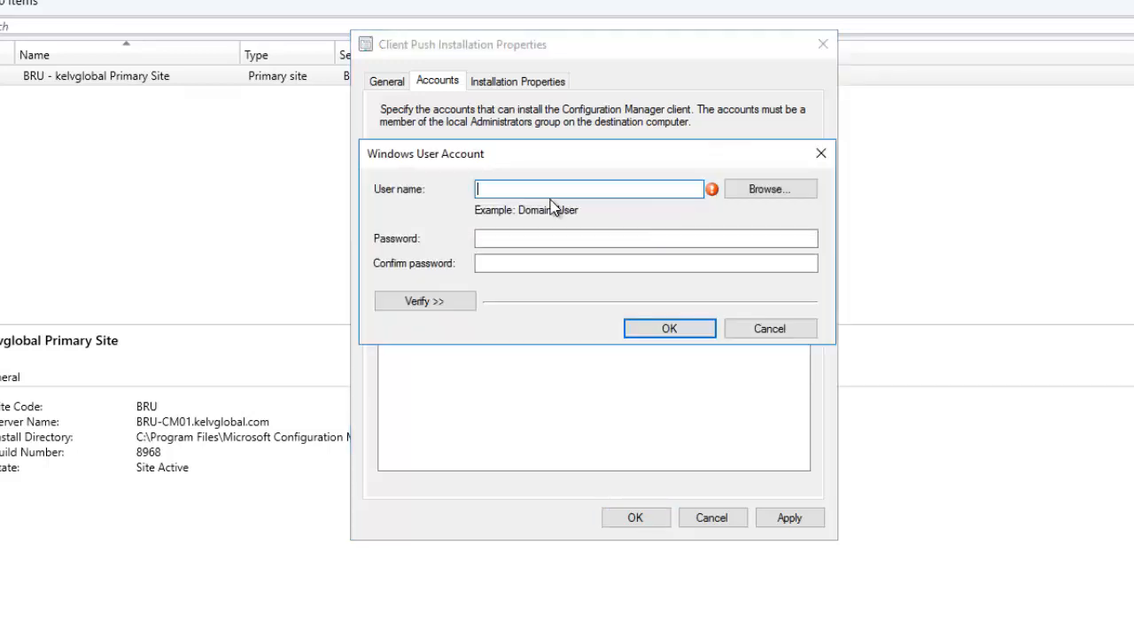
left_click(760, 191)
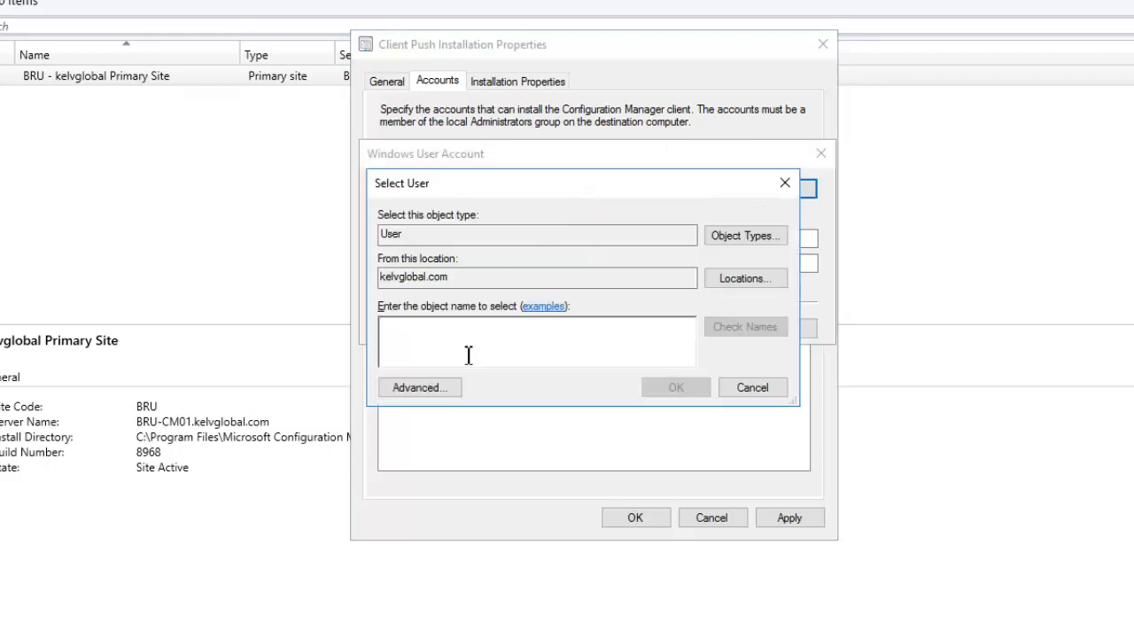
type("sccm.a")
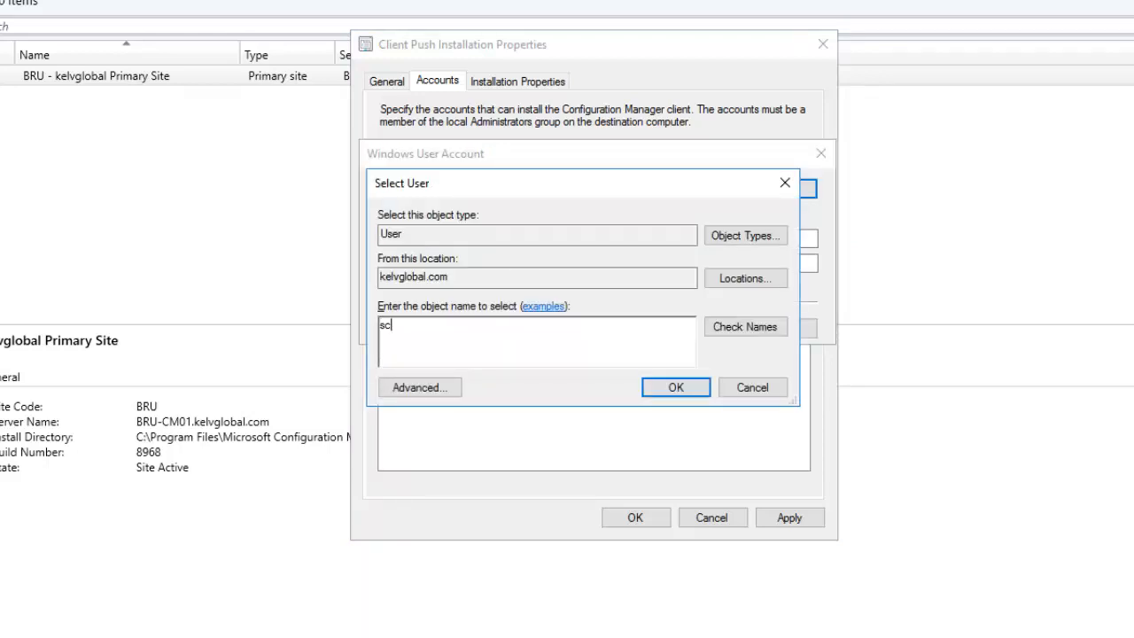
left_click(747, 326)
left_click(674, 388)
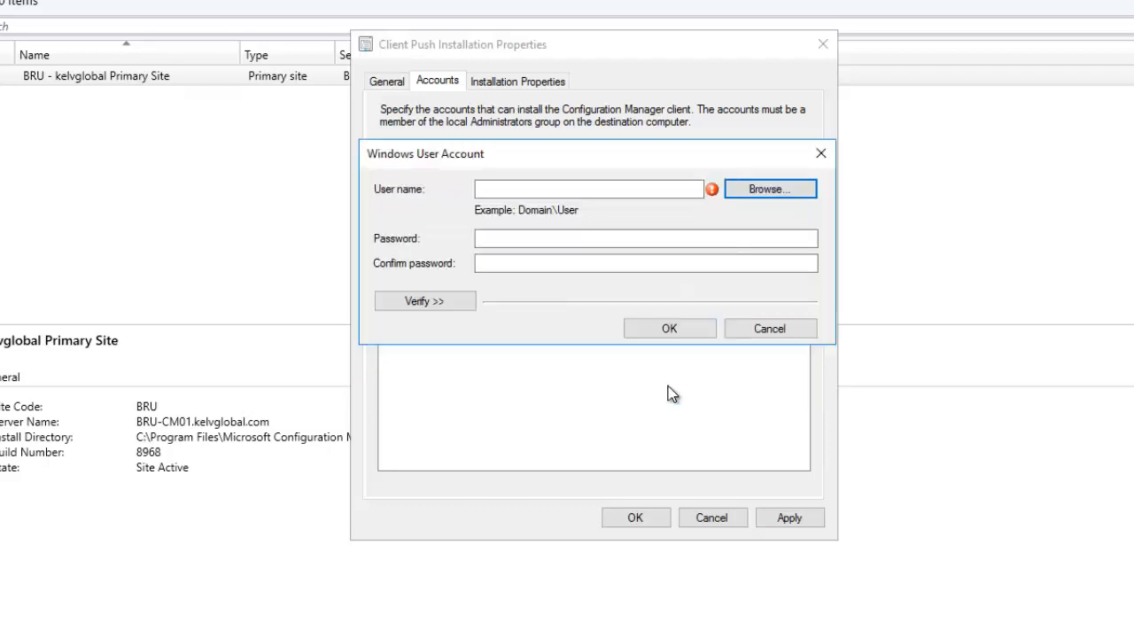
Enter the account password for the push installation account and repeat it as confirmation
left_click(506, 241)
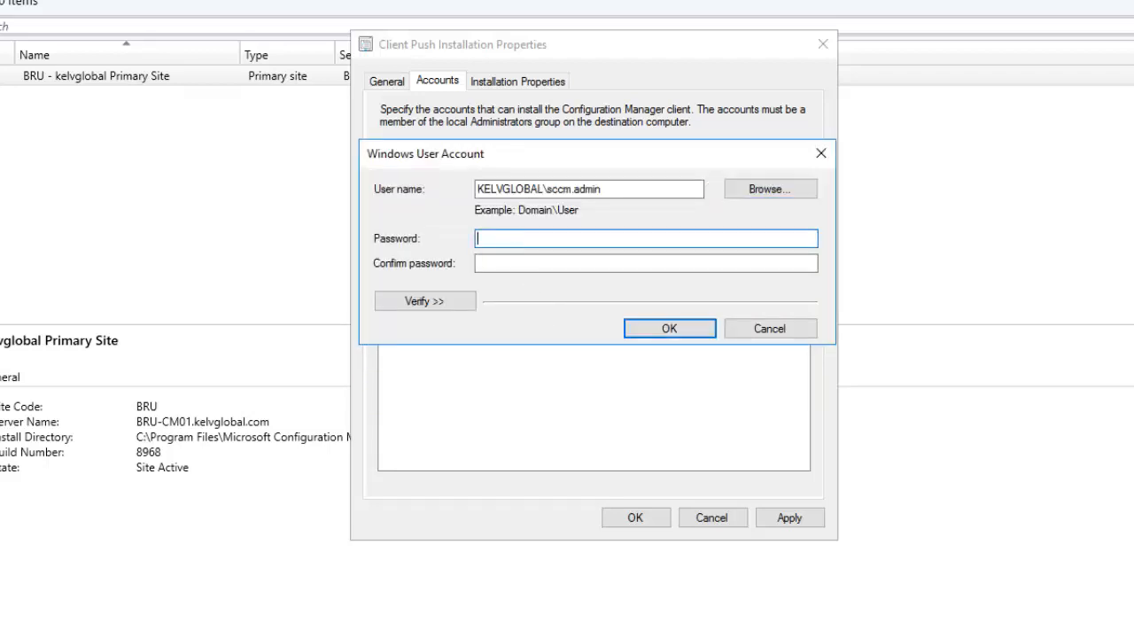
type("•••••••••")
key("Tab")
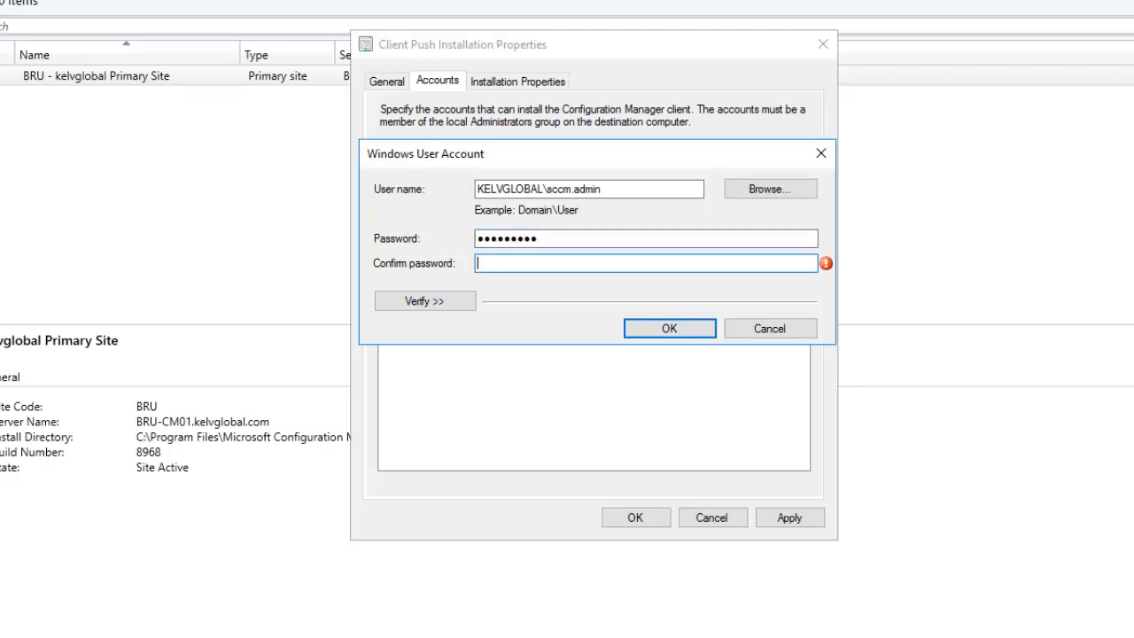
type("•••••••••")
Verify the push installation account by browsing to the network share \\bru-n001\c$ and testing the connection
left_click(437, 302)
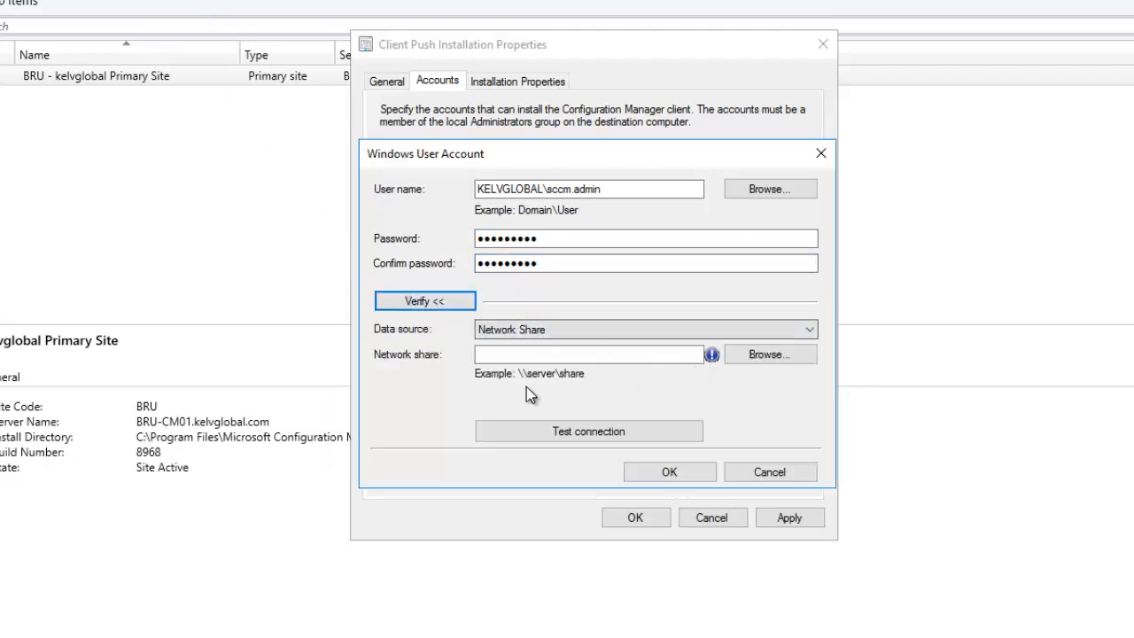
left_click(772, 355)
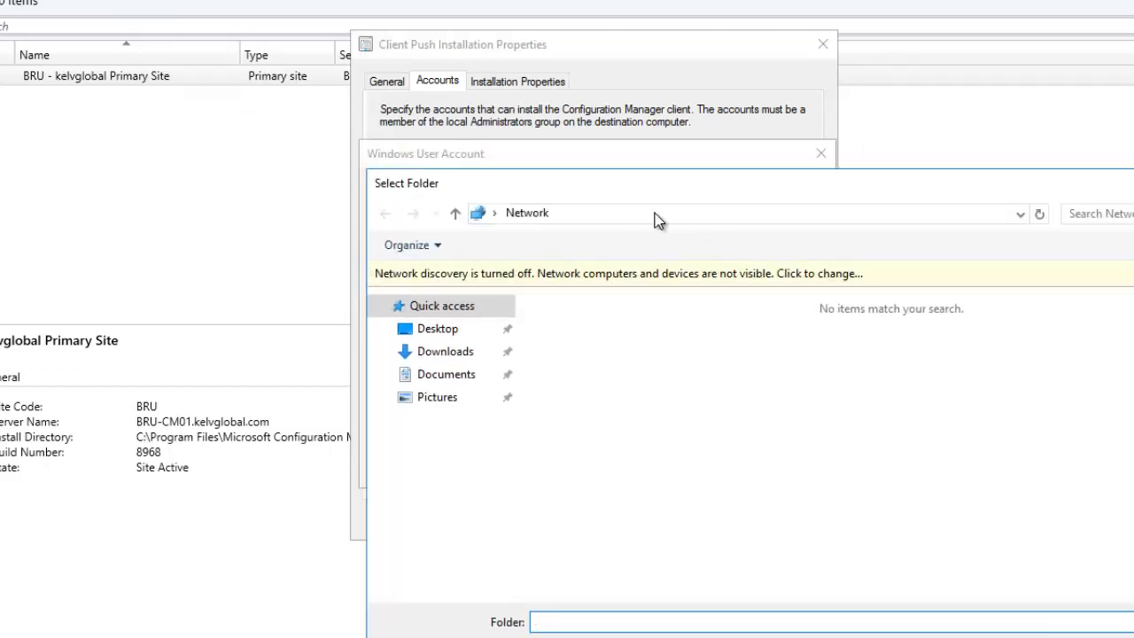
left_click(657, 214)
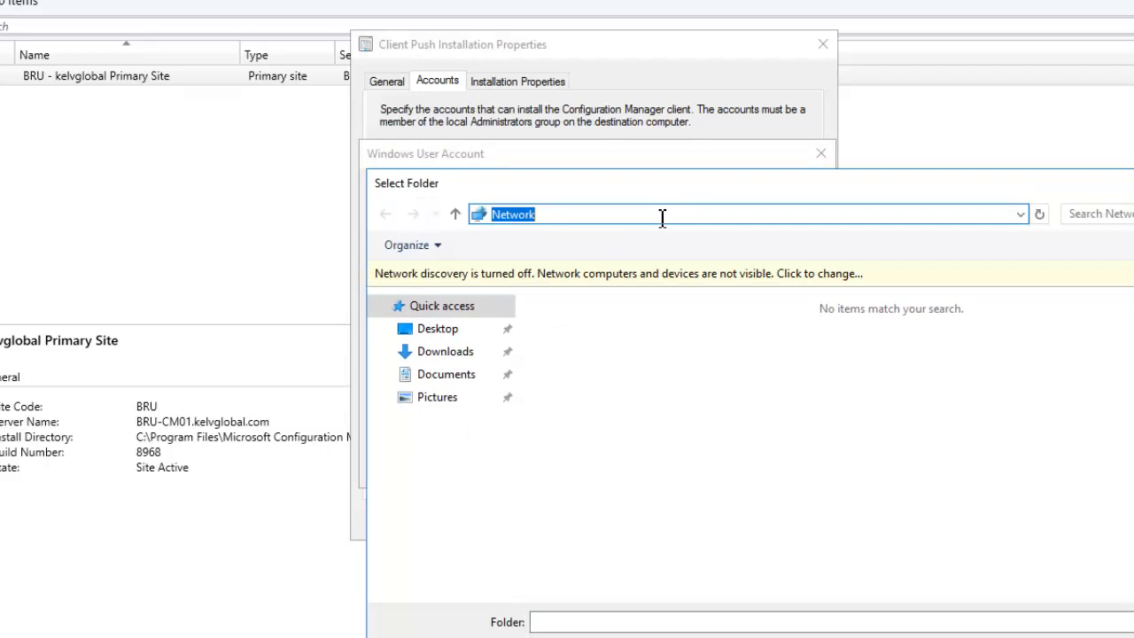
type("\\bru")
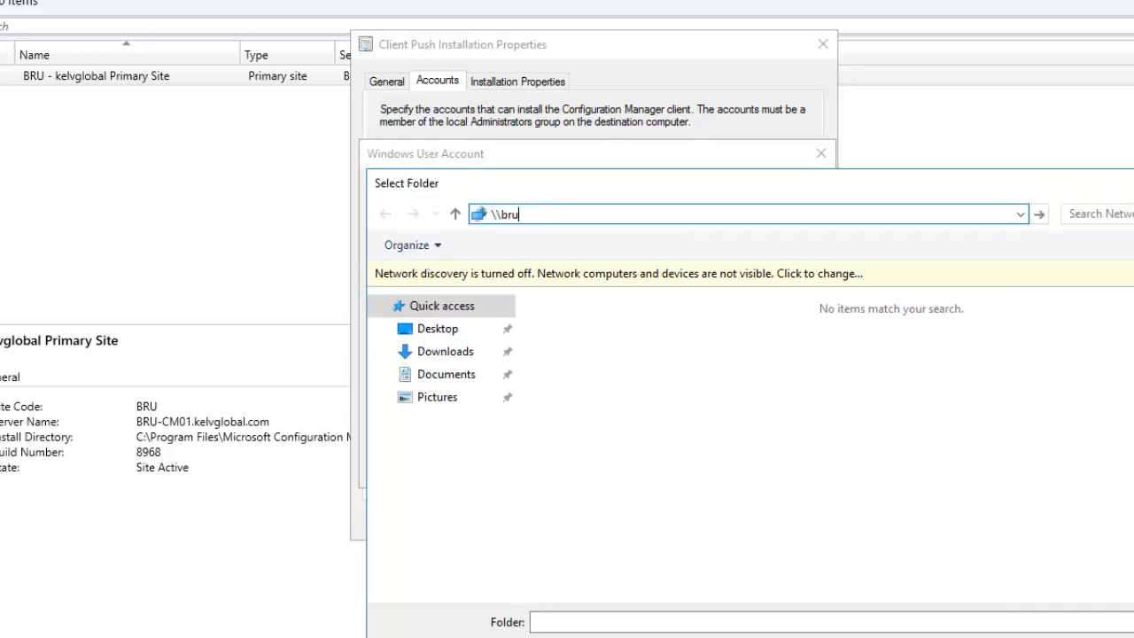
type("-n001\\c$")
key("Return")
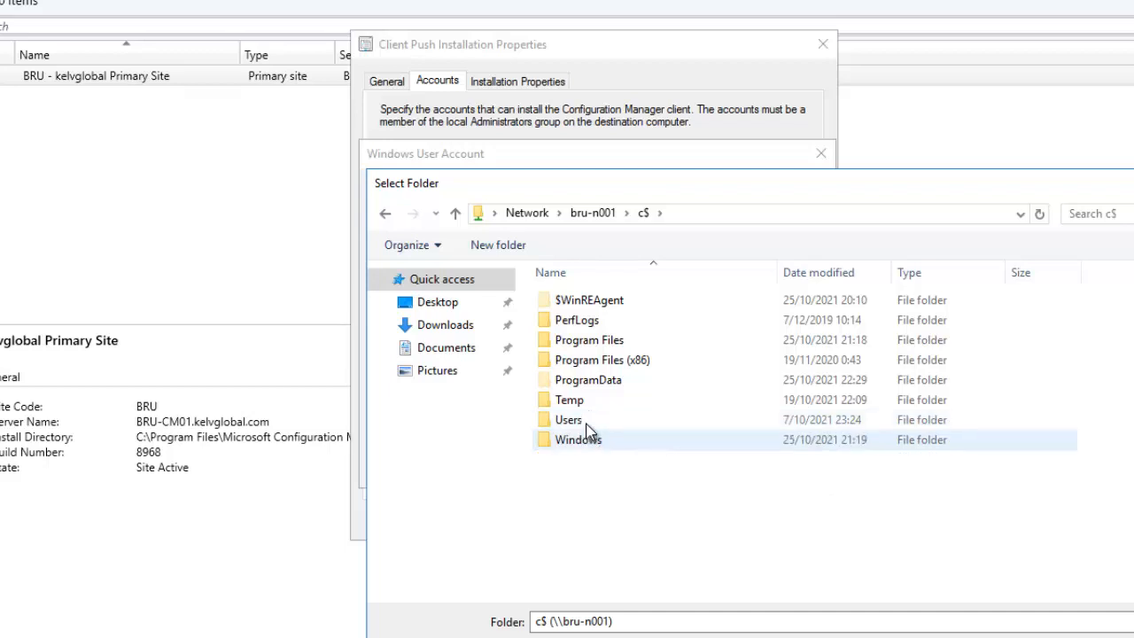
left_click(597, 425)
left_click(1056, 625)
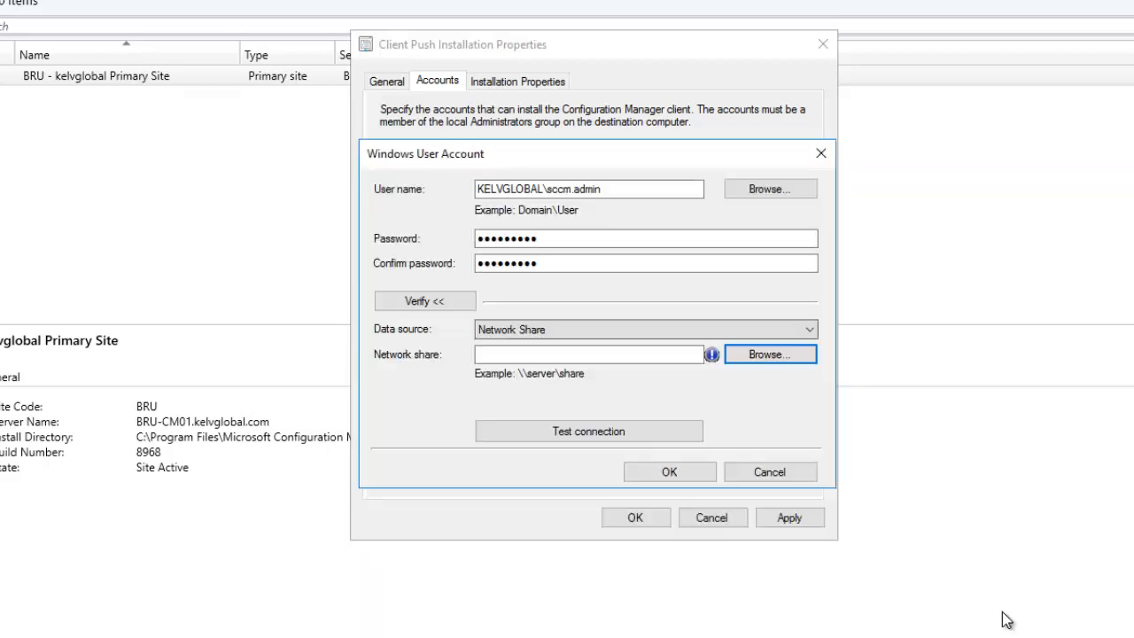
left_click(630, 431)
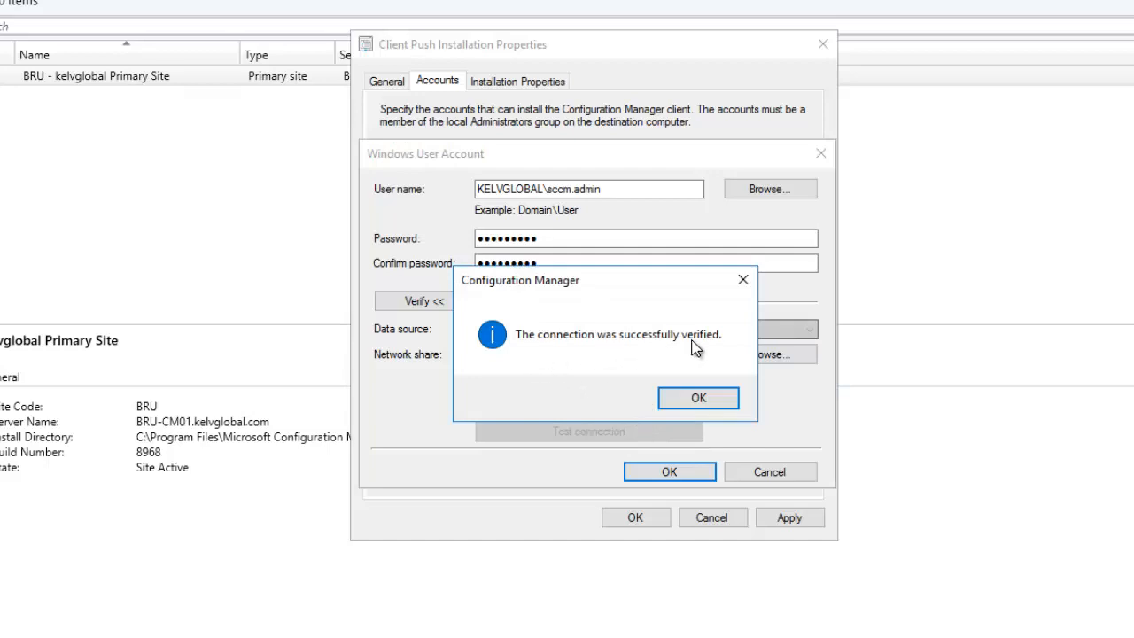
Accept the verified push installation account and apply it to the client push installation properties
left_click(699, 397)
left_click(671, 471)
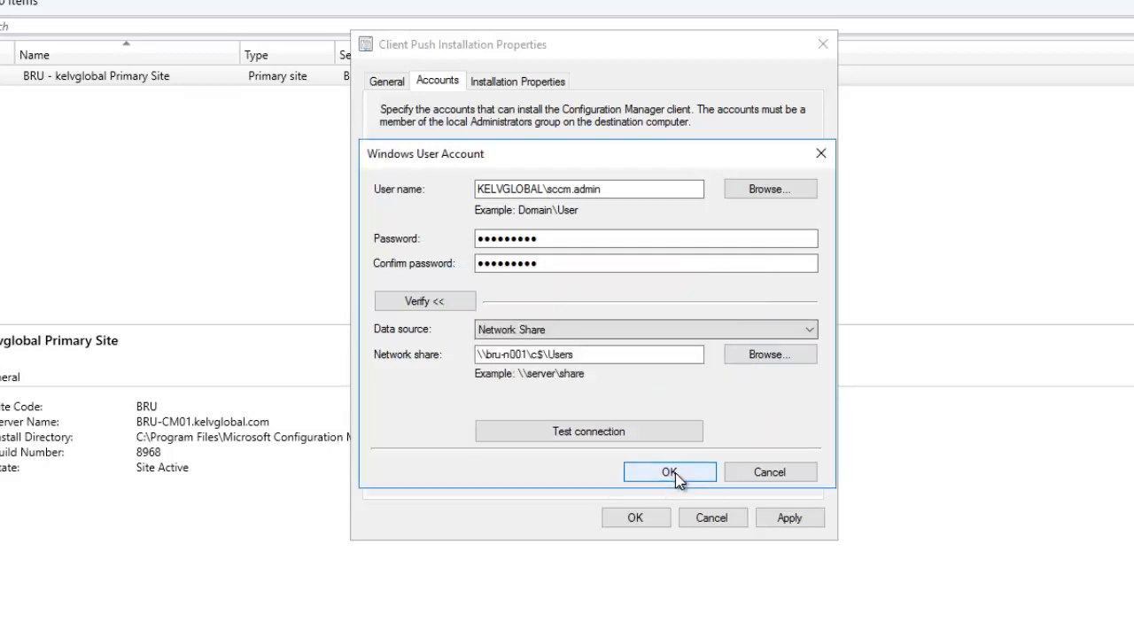
left_click(781, 522)
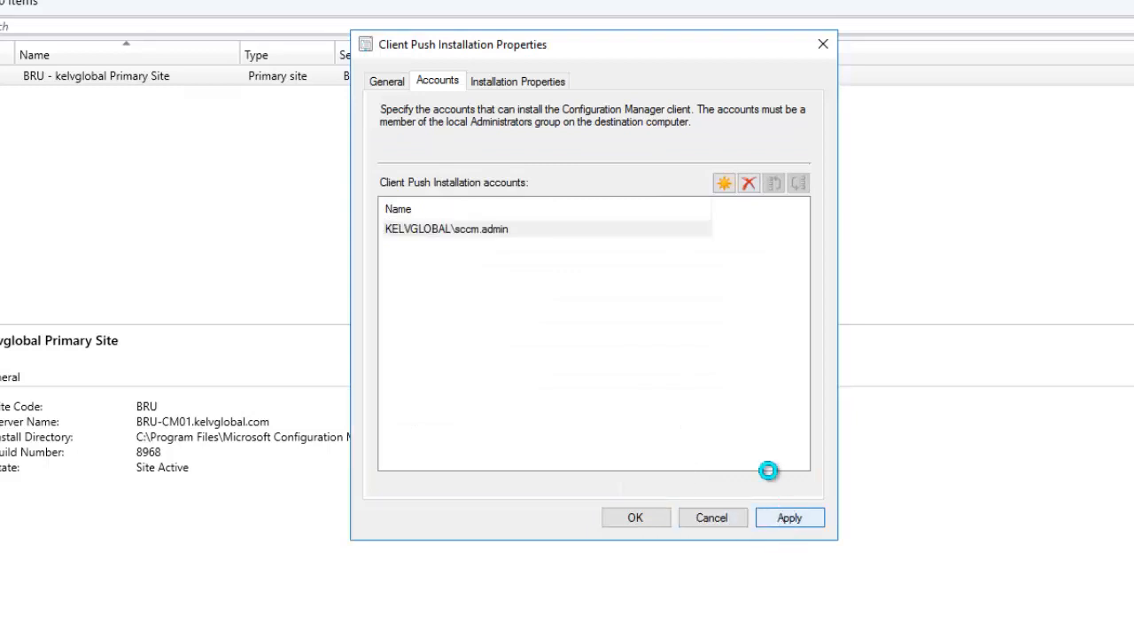
Keep the default client installation properties with SMSSITECODE=BRU, review the general push settings, and accept the client push configuration
left_click(526, 82)
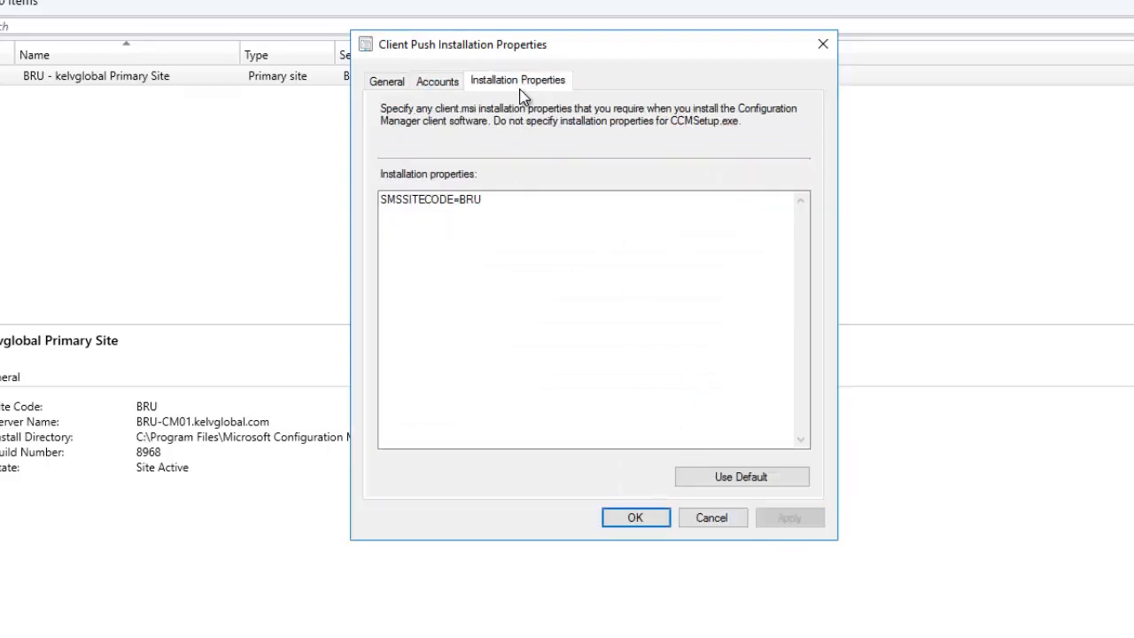
left_click(442, 205)
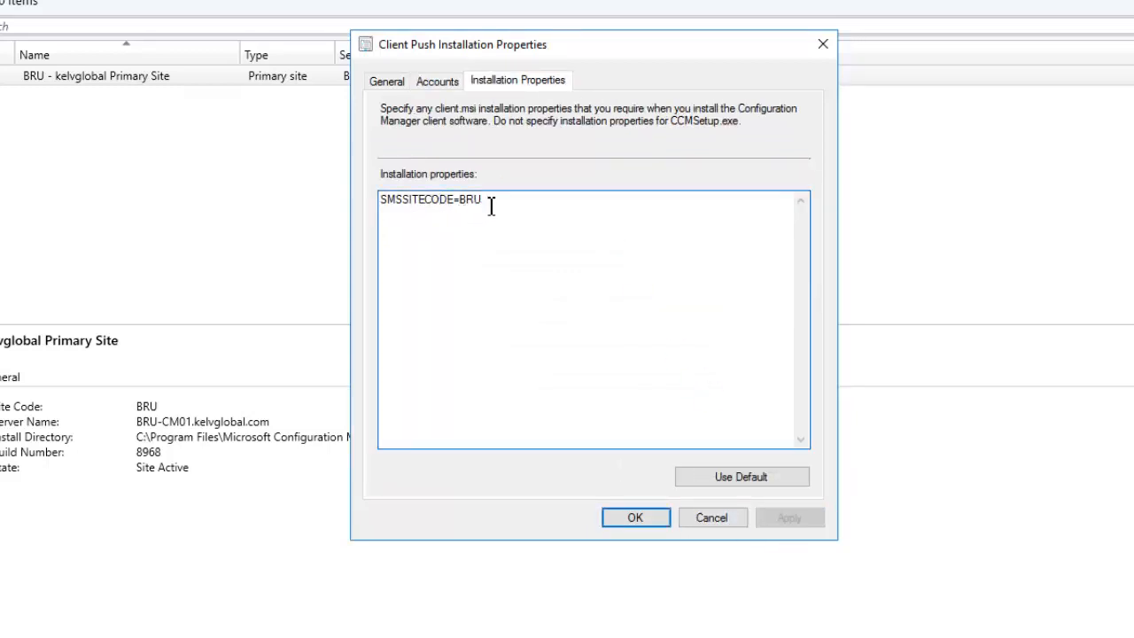
left_click(732, 483)
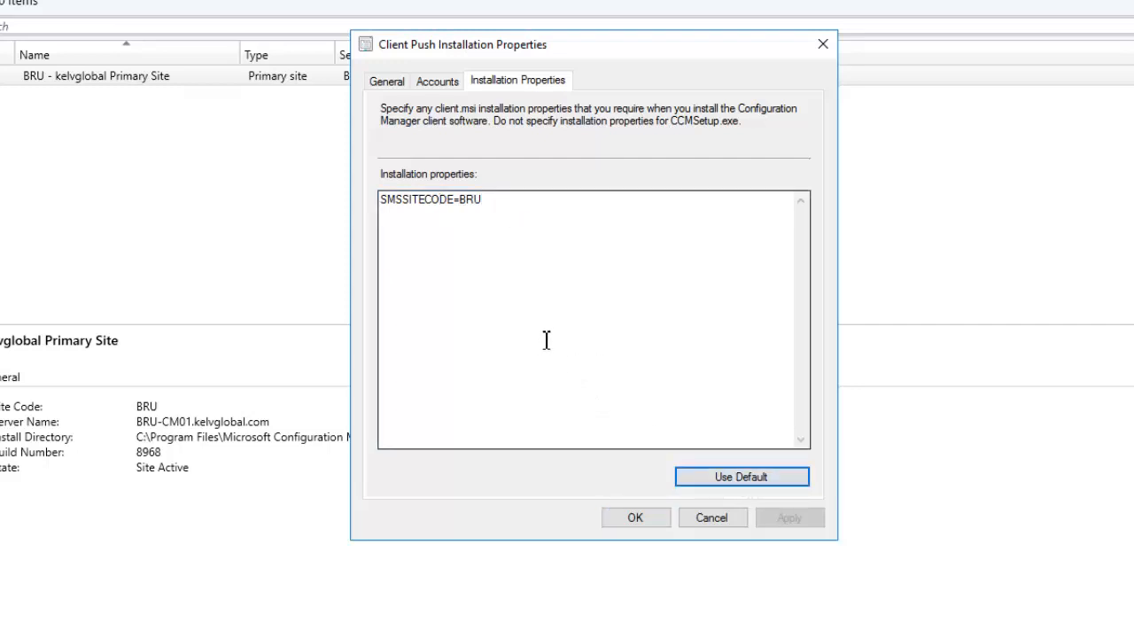
left_click_drag(506, 202, 346, 199)
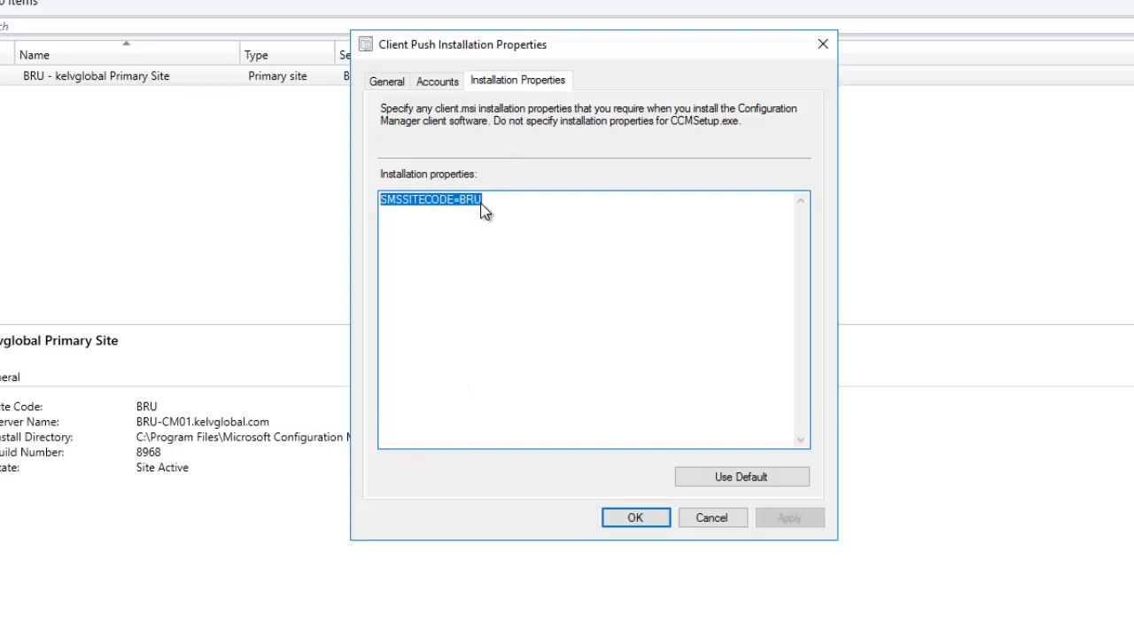
left_click(397, 85)
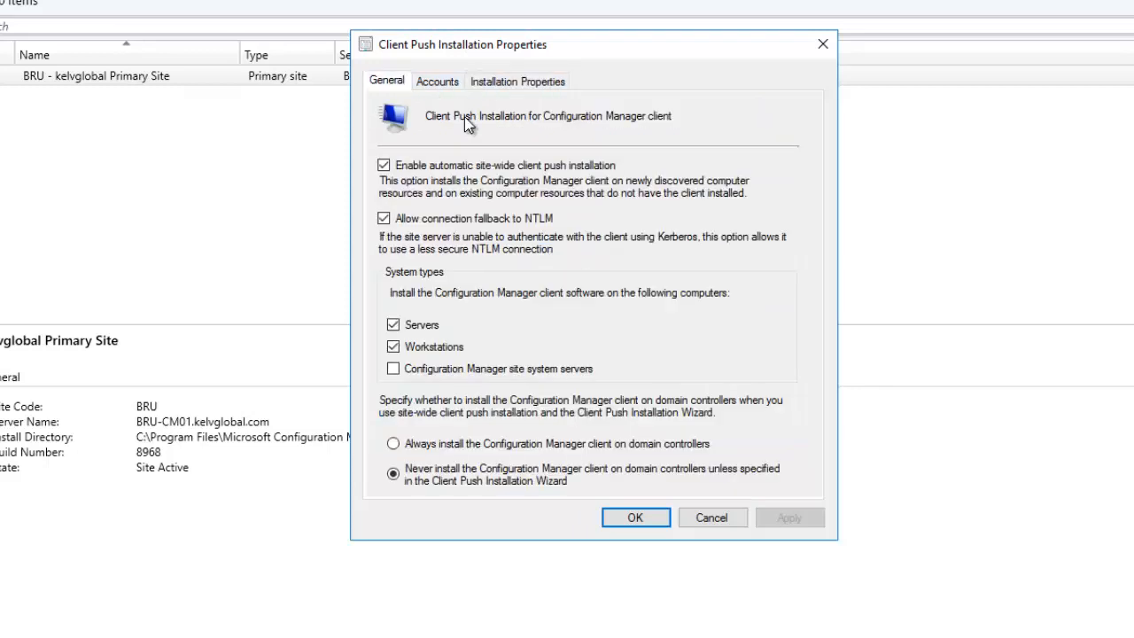
left_click(631, 517)
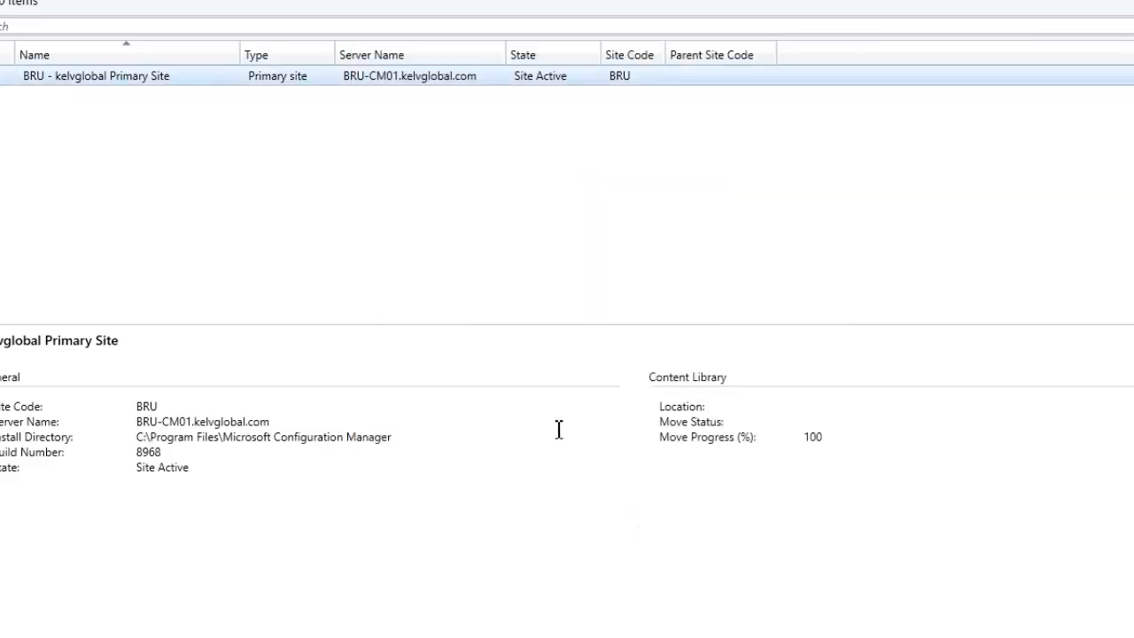